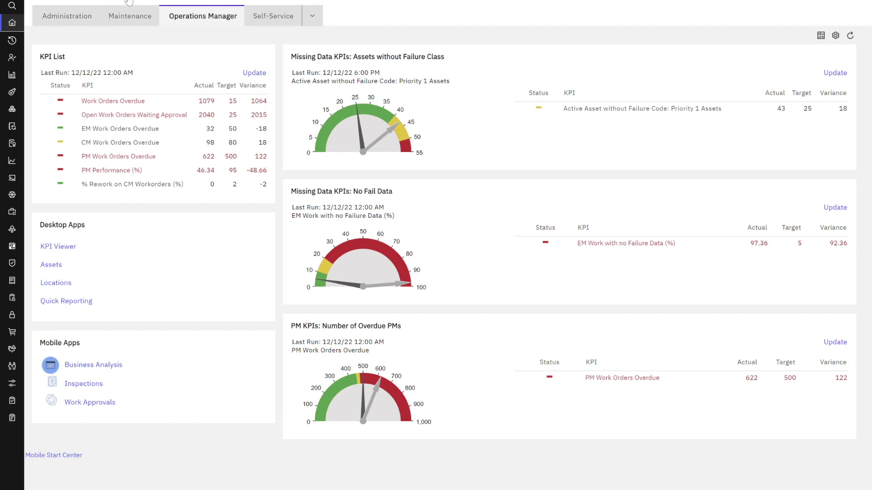
Step: In KPI Viewer, filter Description by '1' and open KPI 1017_77, Priority 1 Assets without Failure Code
{"action": "mouse_move", "coordinate": [106, 57]}
{"action": "mouse_move", "coordinate": [447, 71]}
{"action": "left_click", "coordinate": [69, 254]}
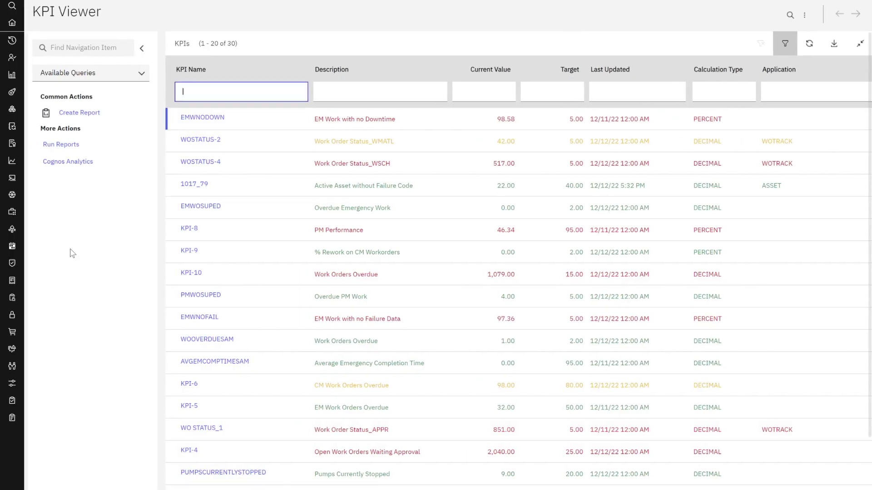
{"action": "left_click", "coordinate": [377, 98]}
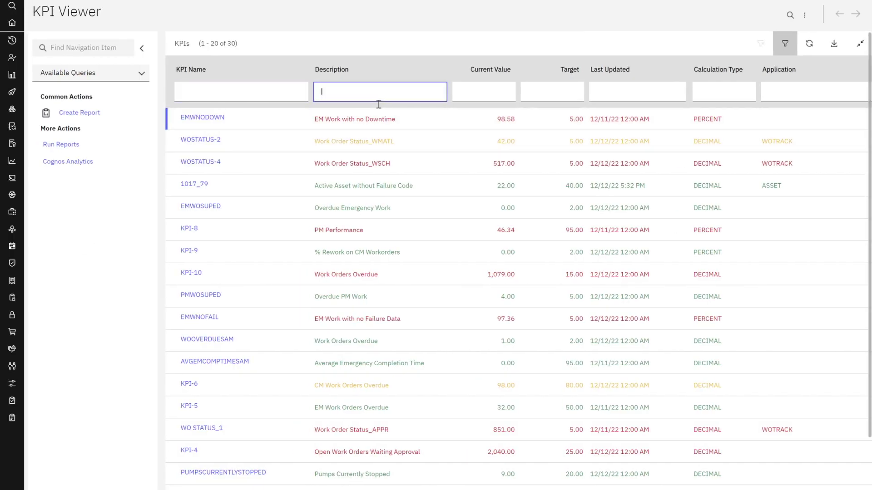
{"action": "type", "text": "1"}
{"action": "key", "text": "Return"}
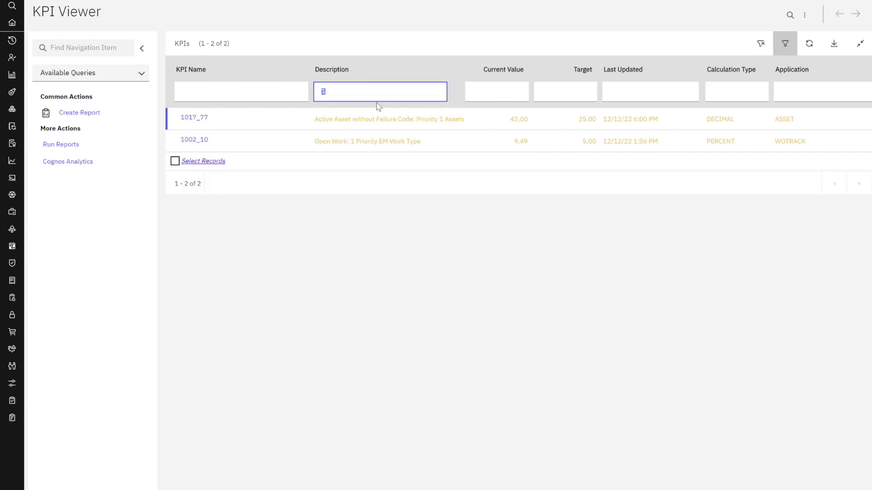
{"action": "left_click", "coordinate": [202, 119]}
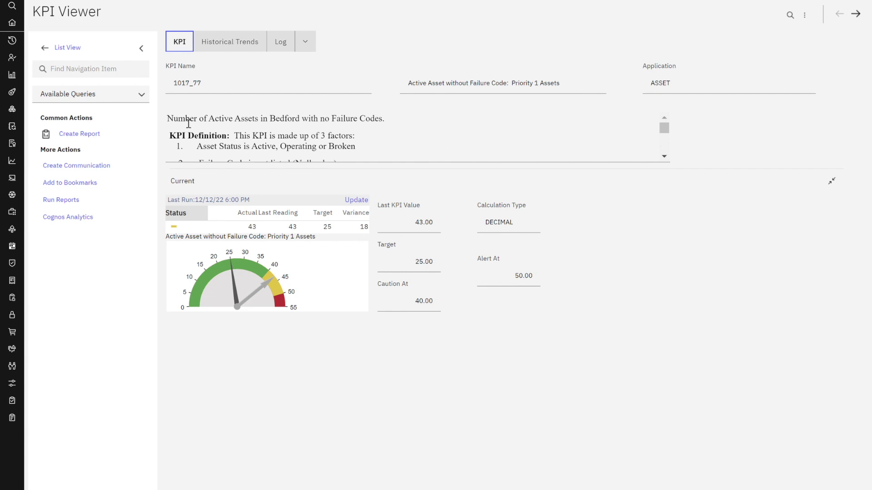
Step: Collapse the navigation panel and read KPI 1017_77's description down to its goals: 25 for 2022, 0 for 2023
{"action": "left_click", "coordinate": [141, 48]}
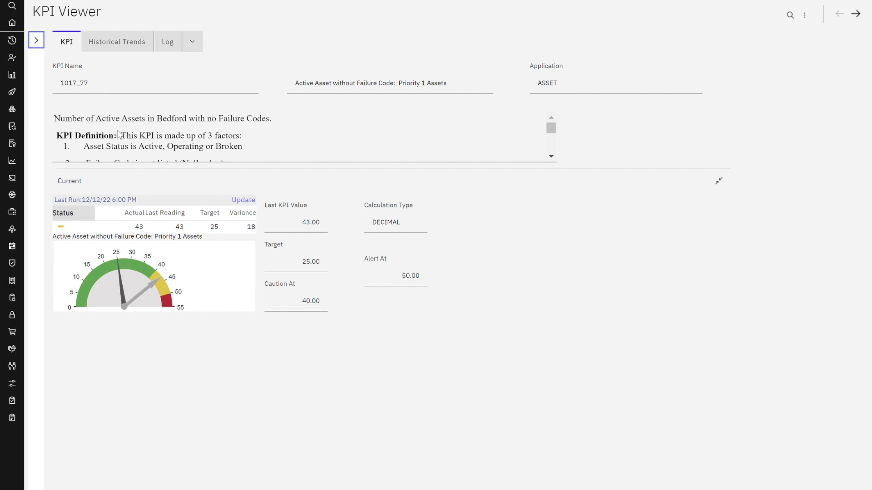
{"action": "left_click", "coordinate": [551, 156]}
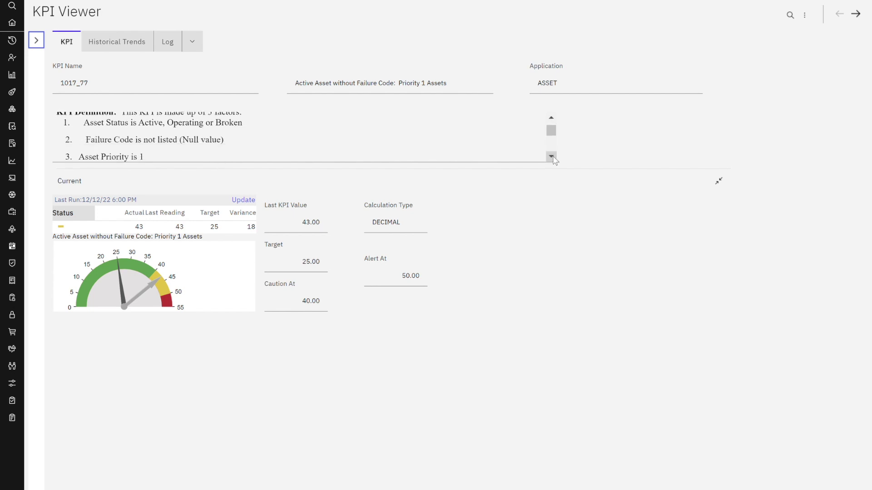
{"action": "scroll", "coordinate": [287, 153], "scroll_direction": "up", "scroll_amount": 2}
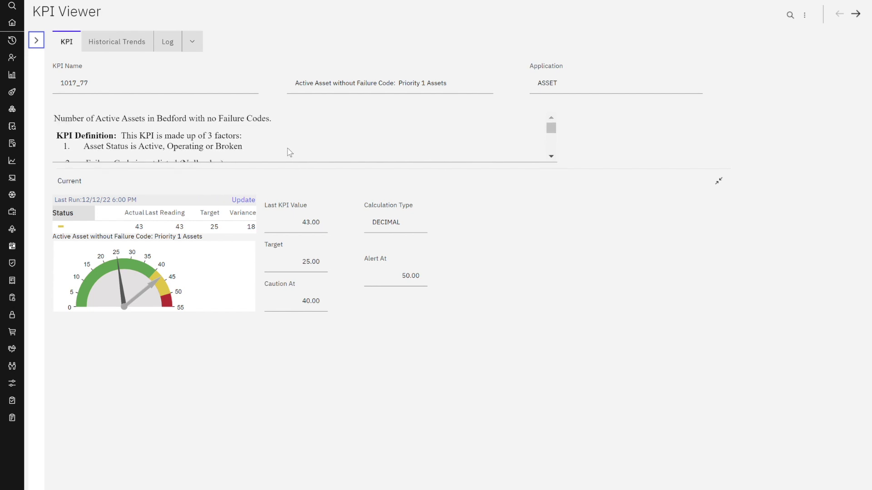
{"action": "left_click", "coordinate": [551, 156]}
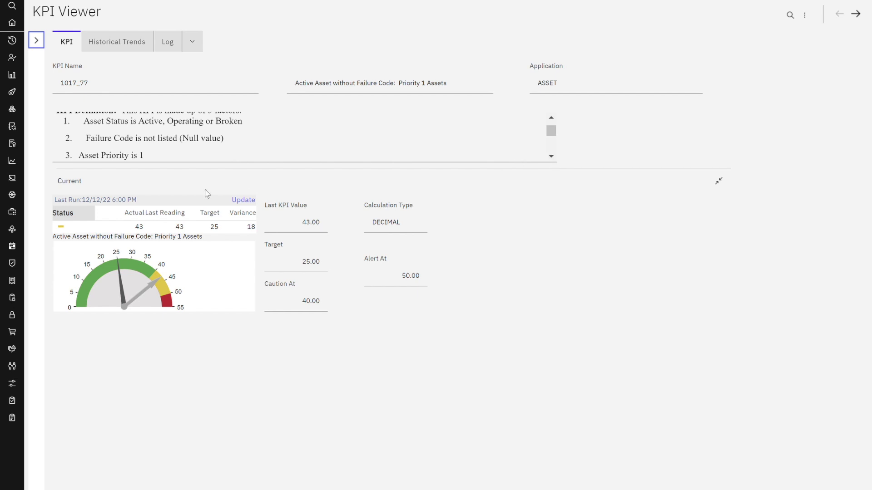
{"action": "left_click", "coordinate": [551, 157]}
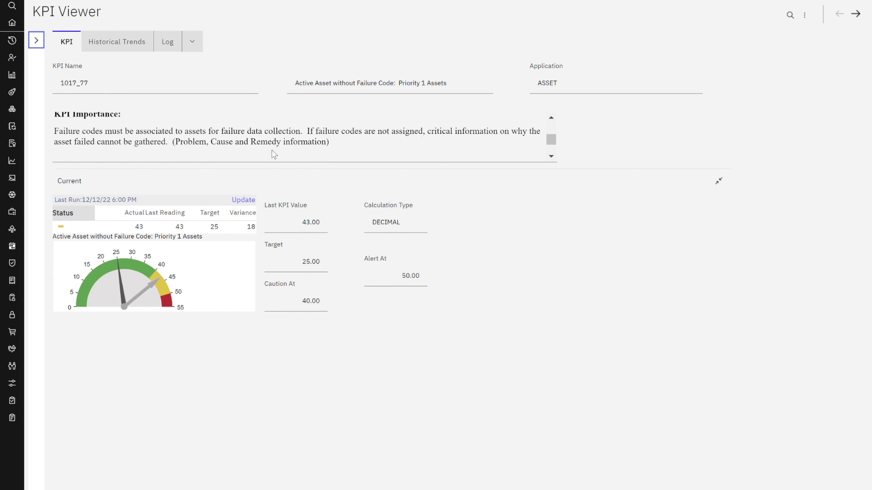
{"action": "left_click", "coordinate": [551, 157]}
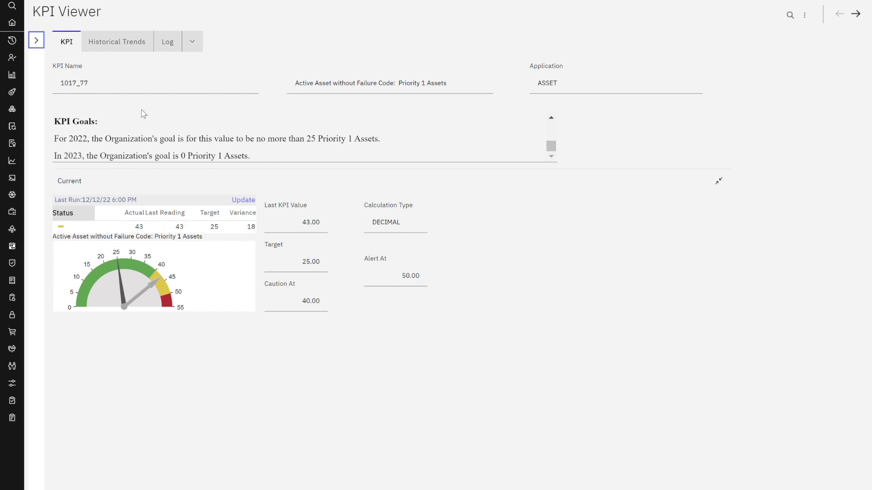
Step: Confirm KPI 1017_77's communication log is empty and start a new communication from More Actions
{"action": "left_click", "coordinate": [168, 43]}
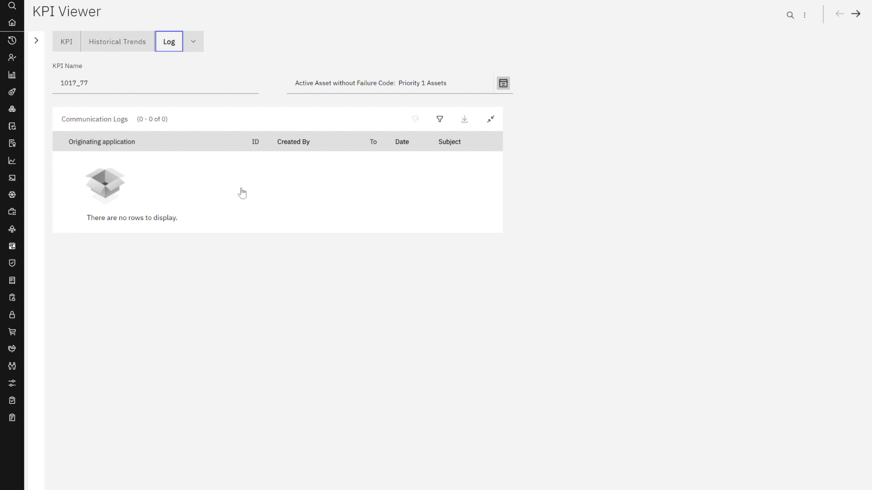
{"action": "left_click", "coordinate": [36, 41]}
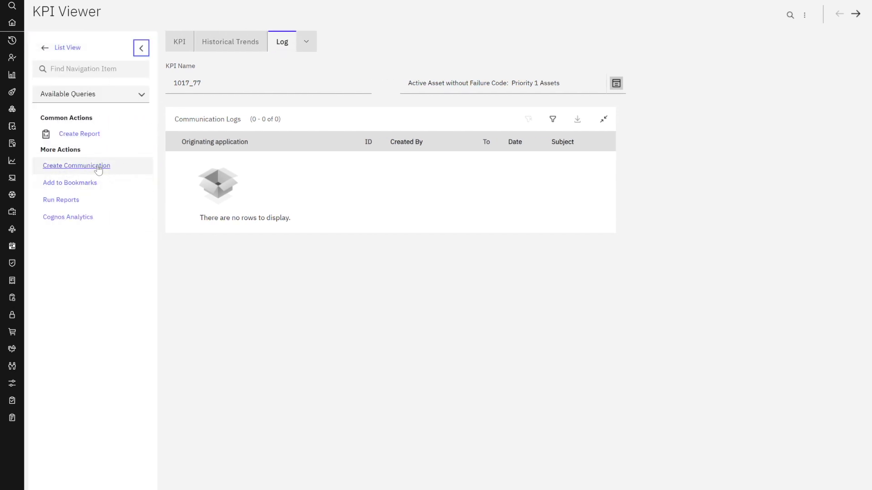
{"action": "left_click", "coordinate": [77, 167]}
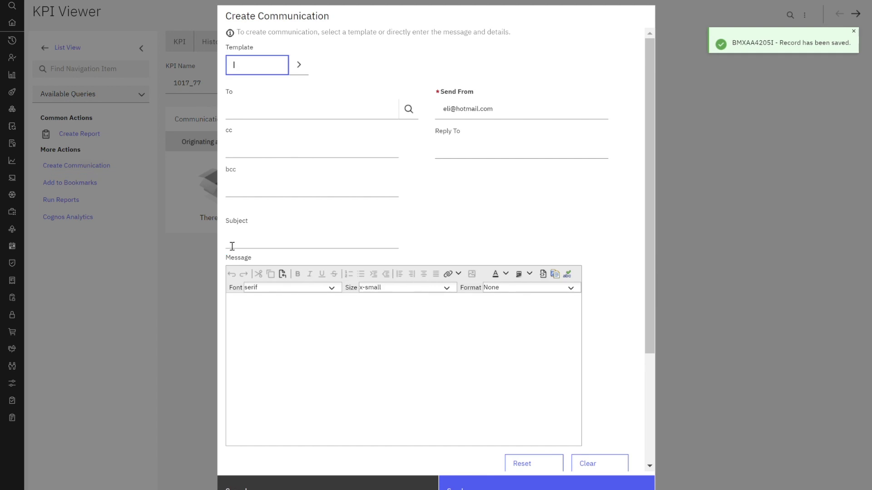
Step: Address the communication to the recipient's e-mail and give it the subject 'need more information on kpi'
{"action": "left_click", "coordinate": [281, 114]}
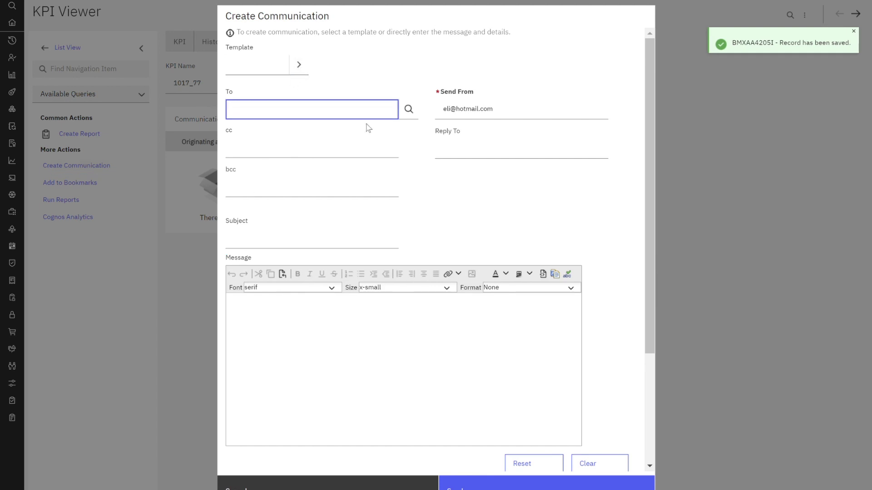
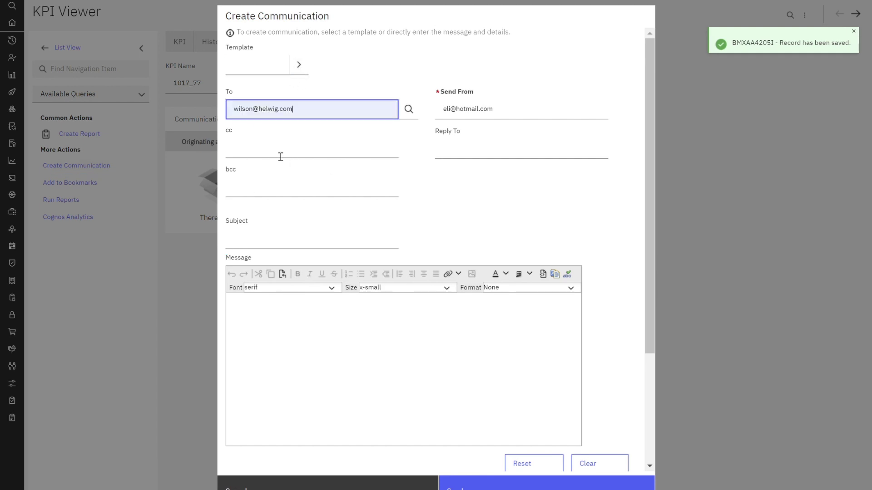
{"action": "scroll", "coordinate": [276, 195], "scroll_direction": "down", "scroll_amount": 2}
{"action": "left_click", "coordinate": [275, 184]}
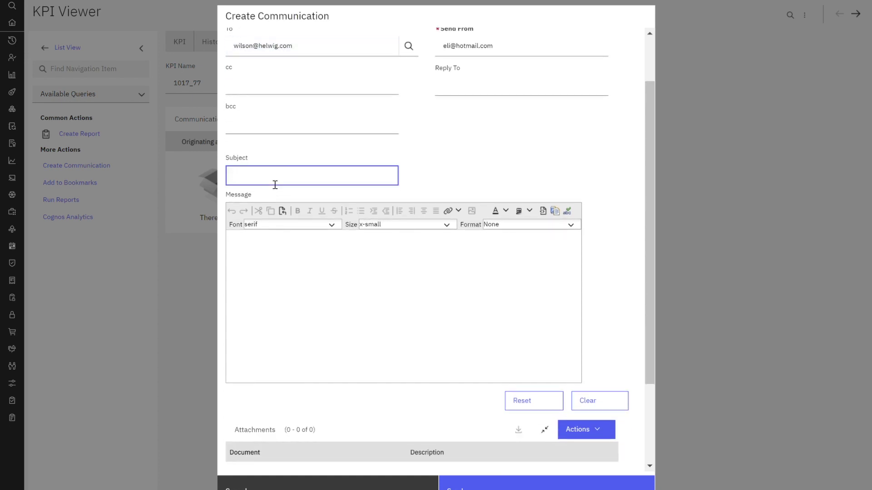
{"action": "type", "text": "need more information on kpi"}
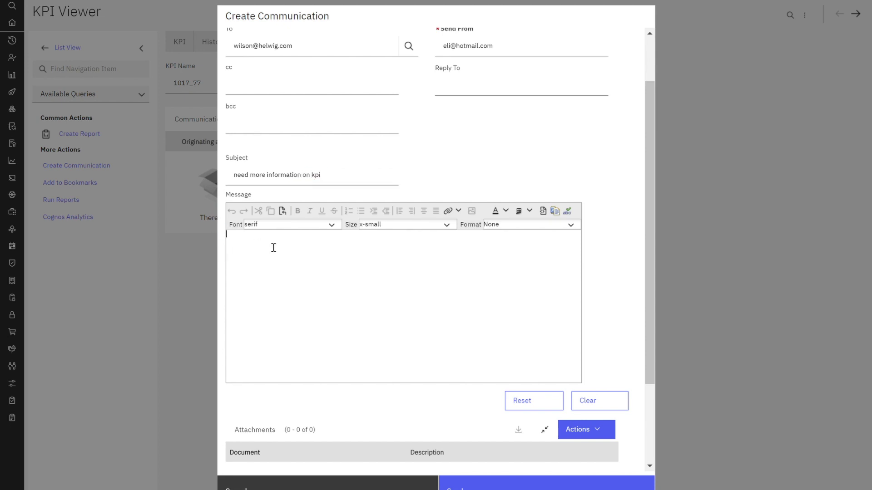
Step: Write a medium-size message asking why BROKEN asset status is included in the KPI, and send it
{"action": "left_click", "coordinate": [274, 246]}
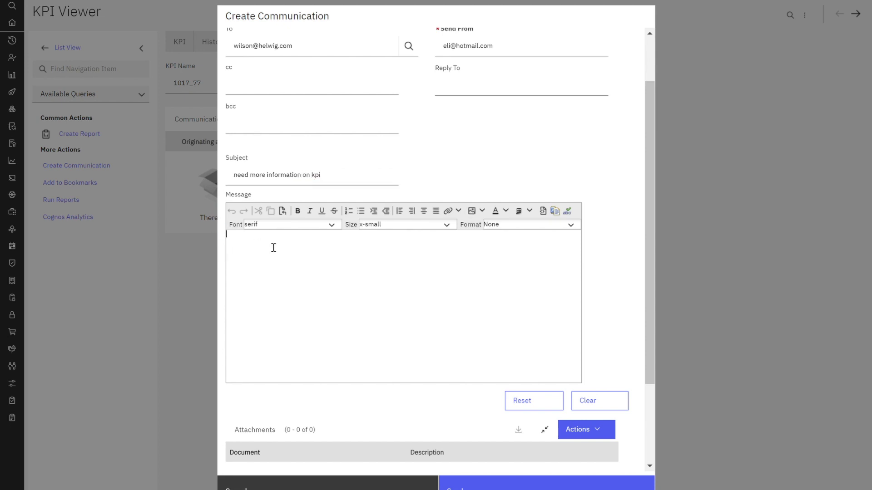
{"action": "left_click", "coordinate": [447, 225]}
{"action": "left_click", "coordinate": [436, 274]}
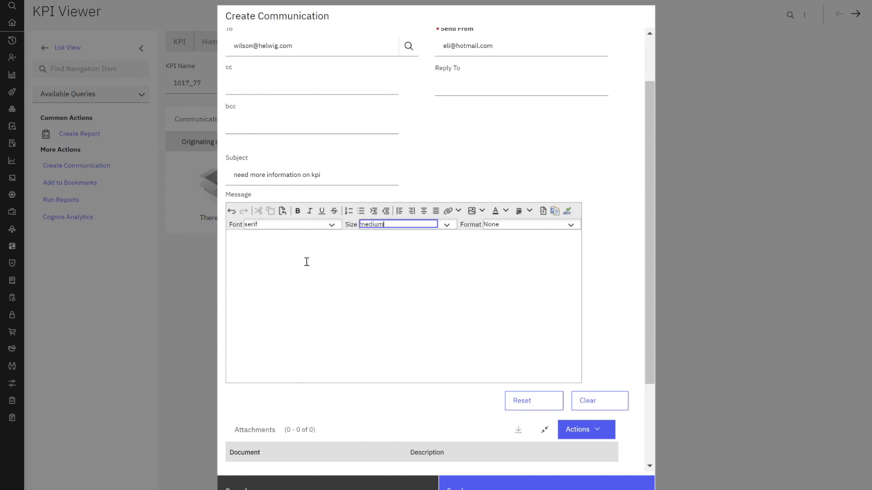
{"action": "left_click", "coordinate": [299, 253]}
{"action": "type", "text": "H"}
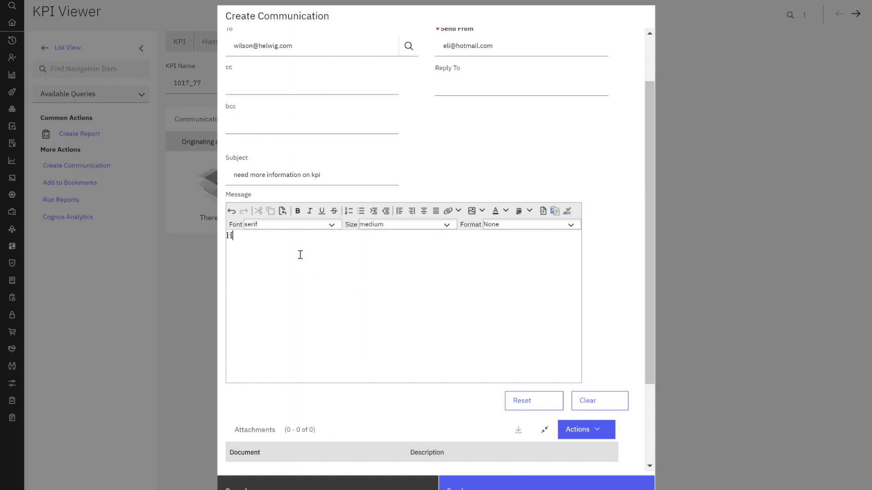
{"action": "type", "text": "i - we were in a meeting discussi"}
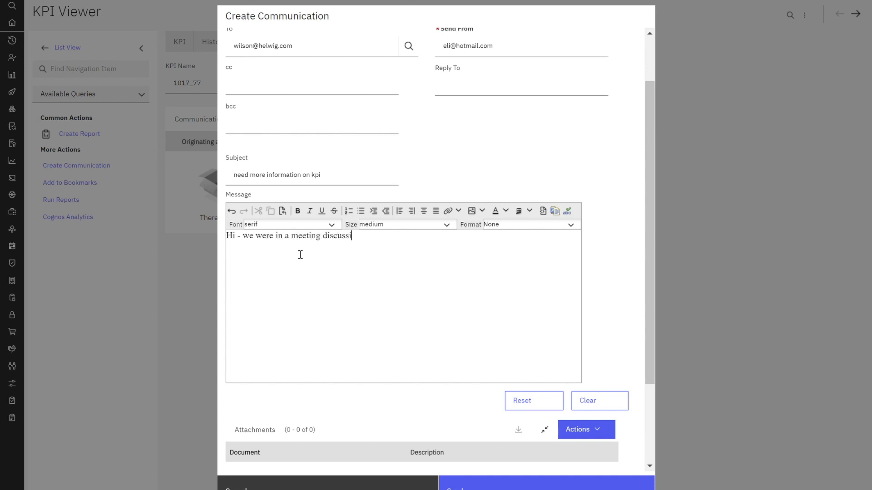
{"action": "type", "text": "ng this particular KPI.  And we would l"}
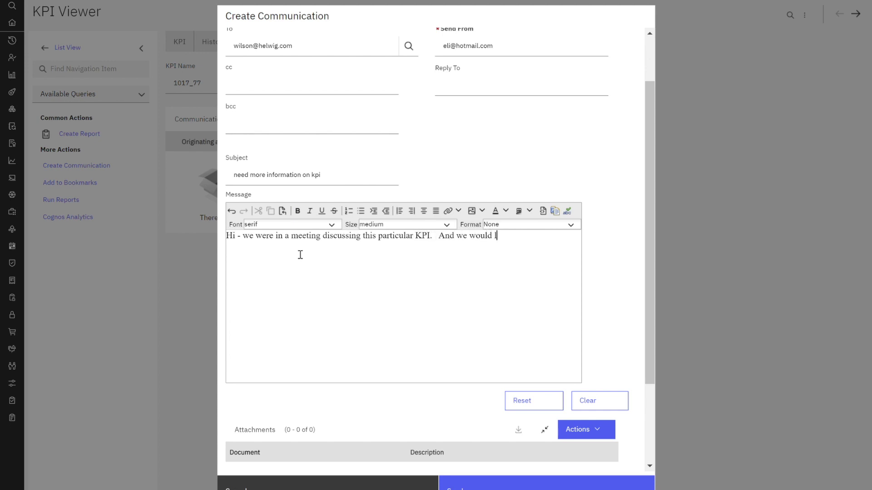
{"action": "type", "text": "ike to know more about why an "}
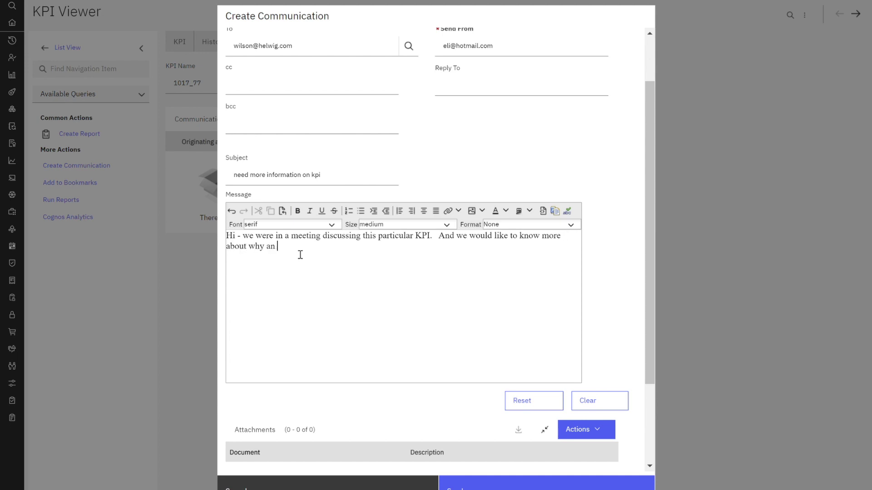
{"action": "type", "text": "asset status of broken is include"}
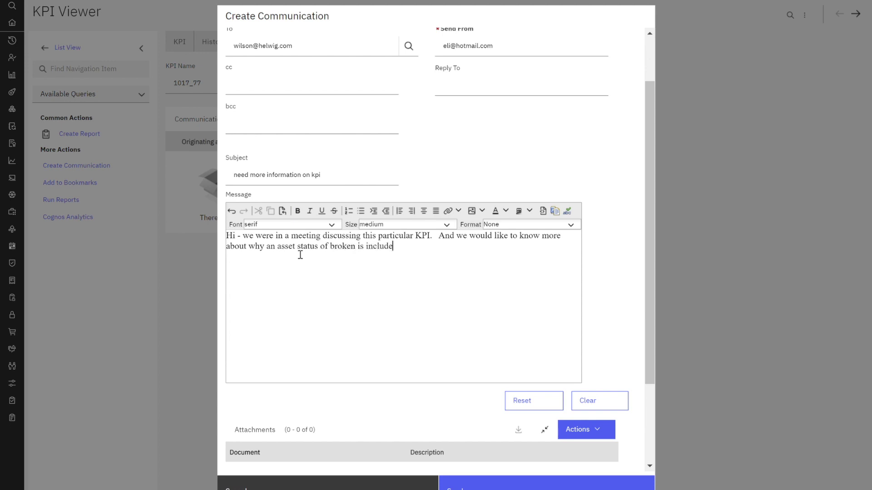
{"action": "type", "text": "d in this KPI value/calculat"}
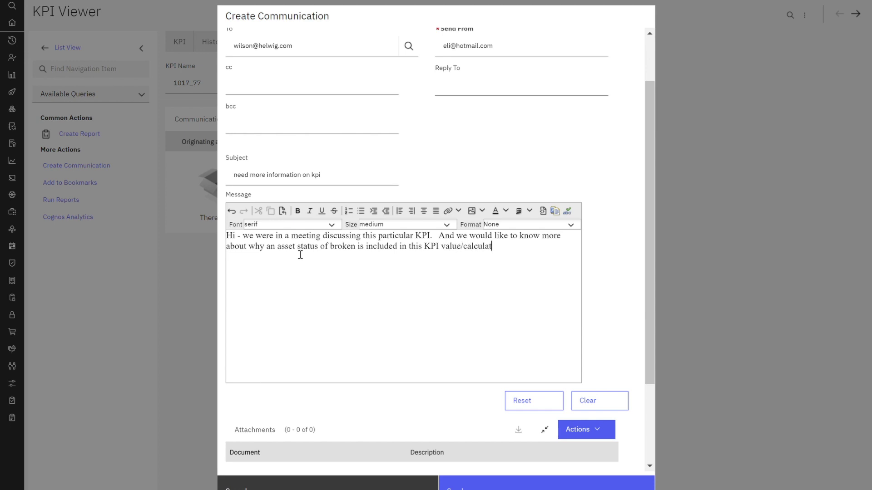
{"action": "type", "text": "ion."}
{"action": "scroll", "coordinate": [383, 232], "scroll_direction": "down", "scroll_amount": 3}
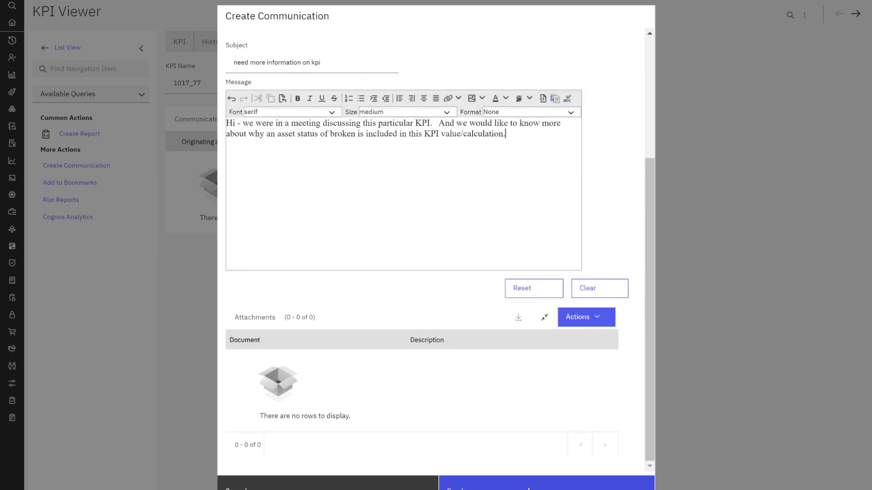
{"action": "left_click", "coordinate": [477, 483]}
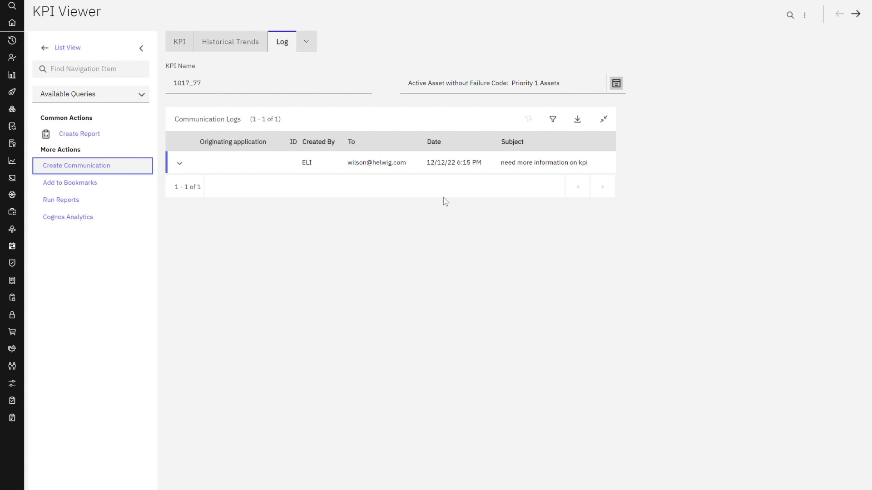
Step: Return to the Start Center
{"action": "mouse_move", "coordinate": [11, 21]}
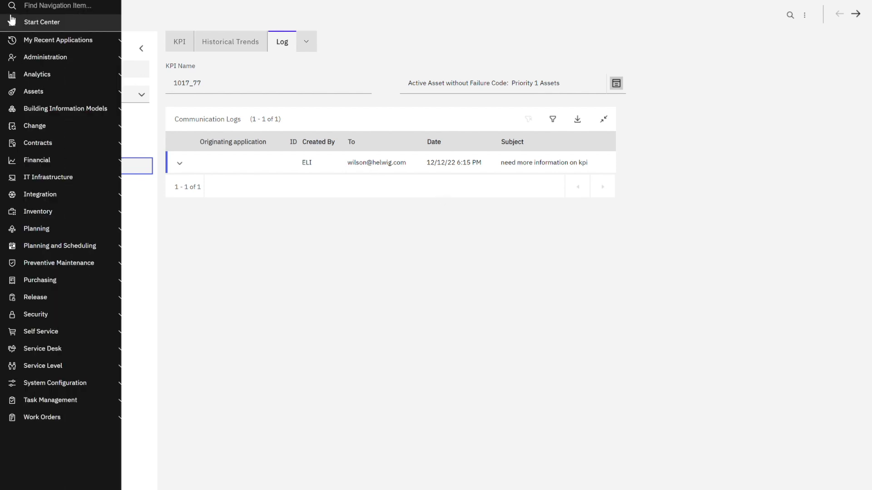
{"action": "left_click", "coordinate": [52, 27]}
Step: Open KPI template 1017 from KPI Templates by filtering the Template field with 1017
{"action": "mouse_move", "coordinate": [10, 39]}
{"action": "left_click", "coordinate": [68, 43]}
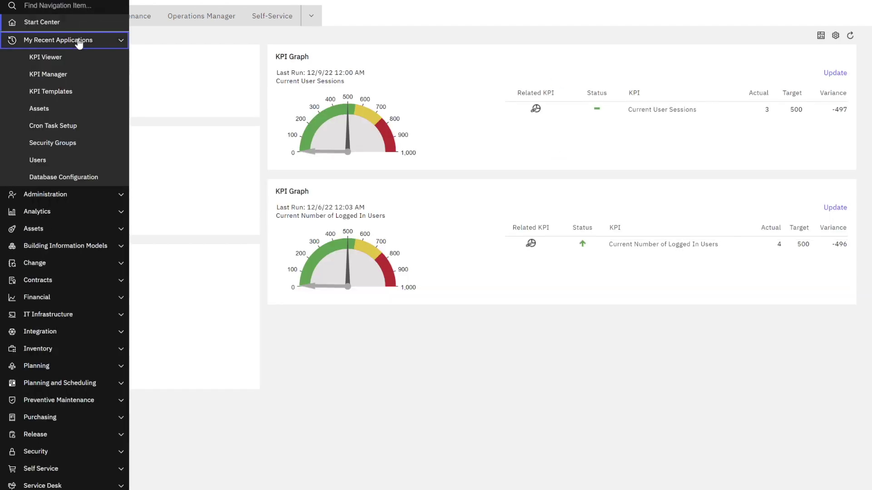
{"action": "left_click", "coordinate": [64, 91]}
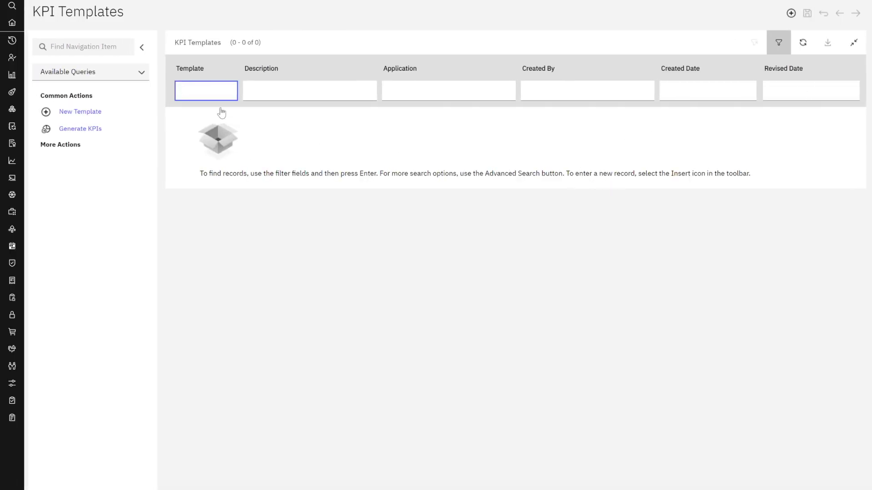
{"action": "type", "text": "1017"}
{"action": "key", "text": "Return"}
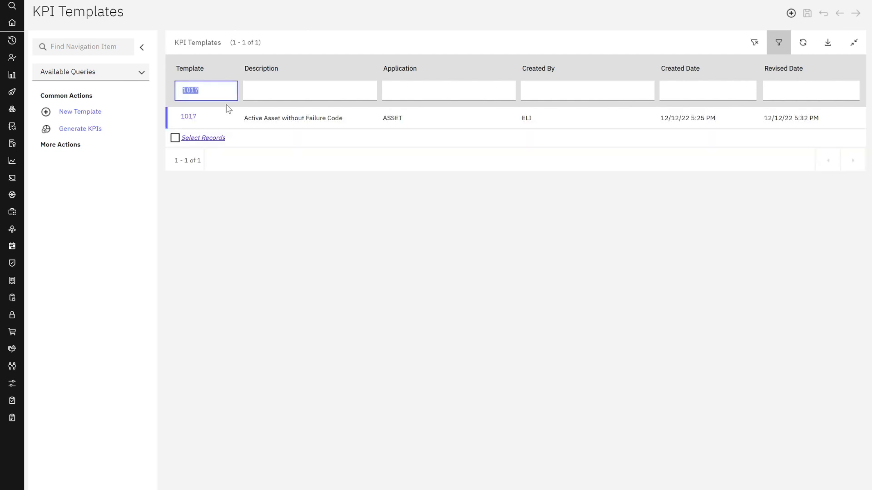
{"action": "left_click", "coordinate": [188, 116]}
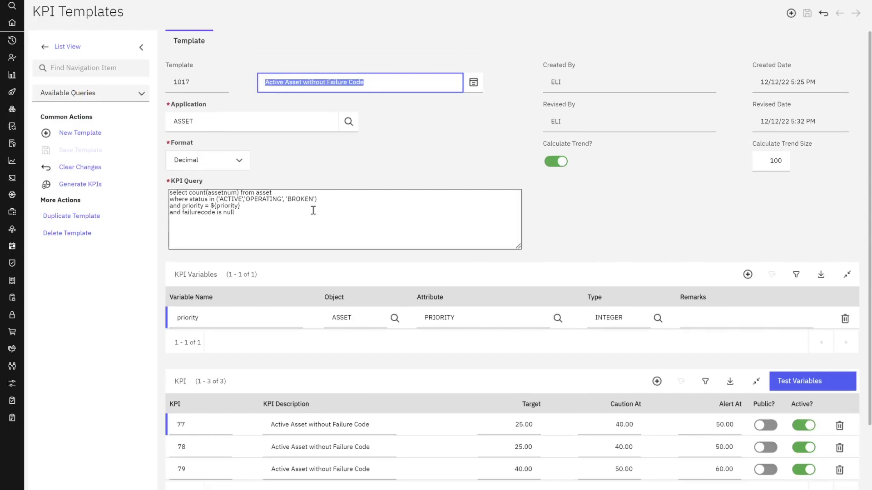
Step: Review template 1017's KPI query, which includes BROKEN assets, then go back to the Start Center
{"action": "left_click", "coordinate": [313, 210]}
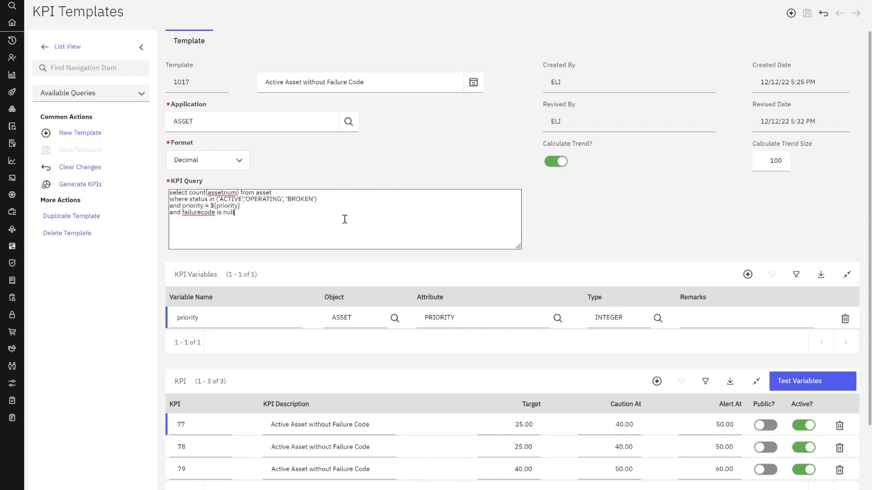
{"action": "mouse_move", "coordinate": [12, 23]}
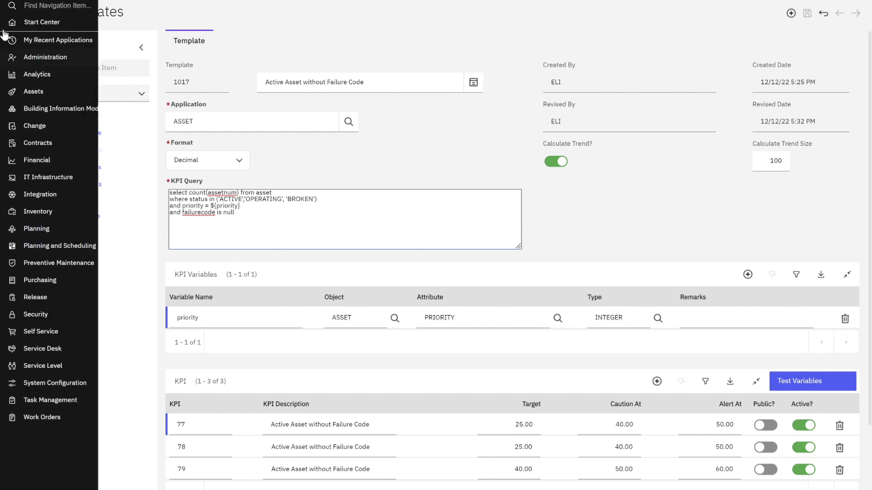
{"action": "left_click", "coordinate": [51, 25]}
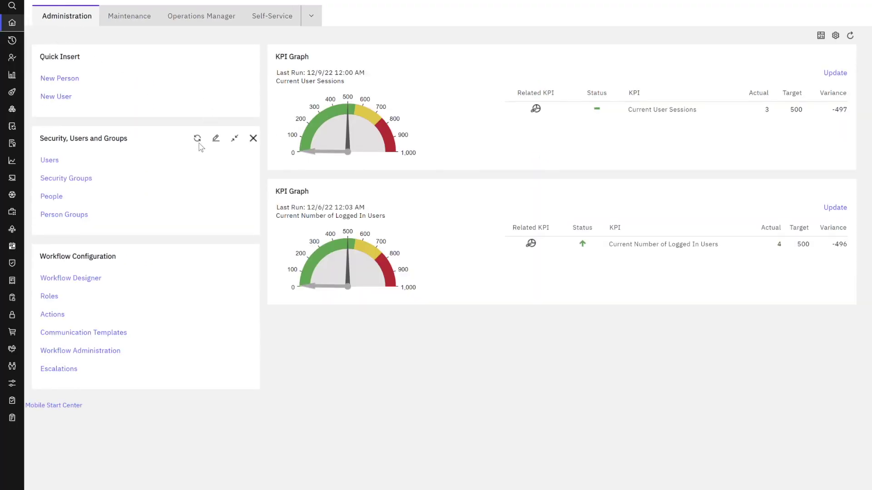